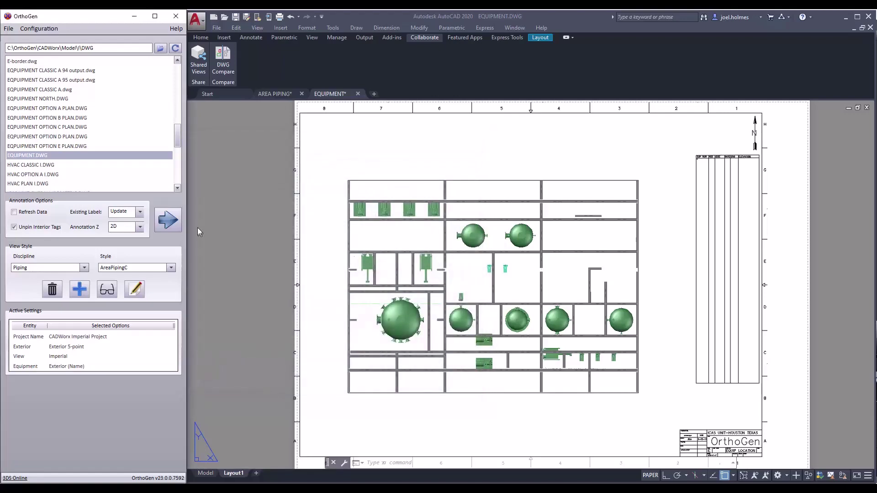
Annotate EQUIPMENT.DWG using the AreaPipingC style and inspect the exterior equipment name labels.
left_click(177, 222)
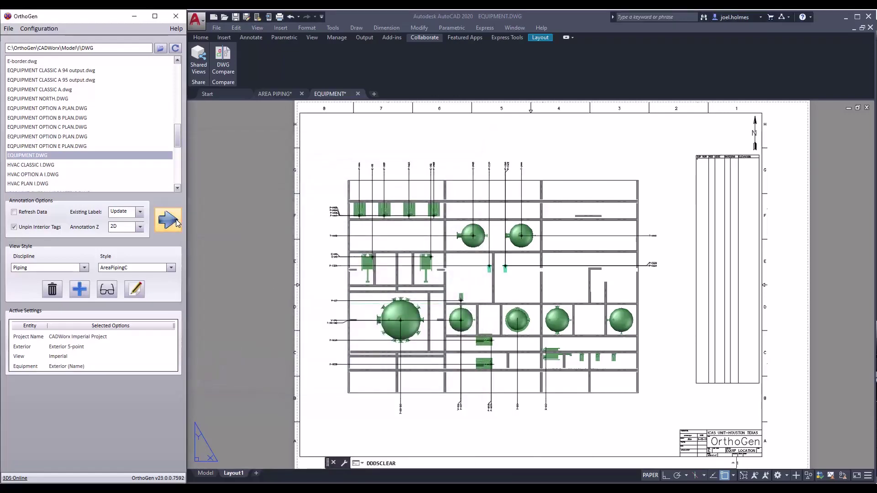
scroll(389, 182, "up", 2)
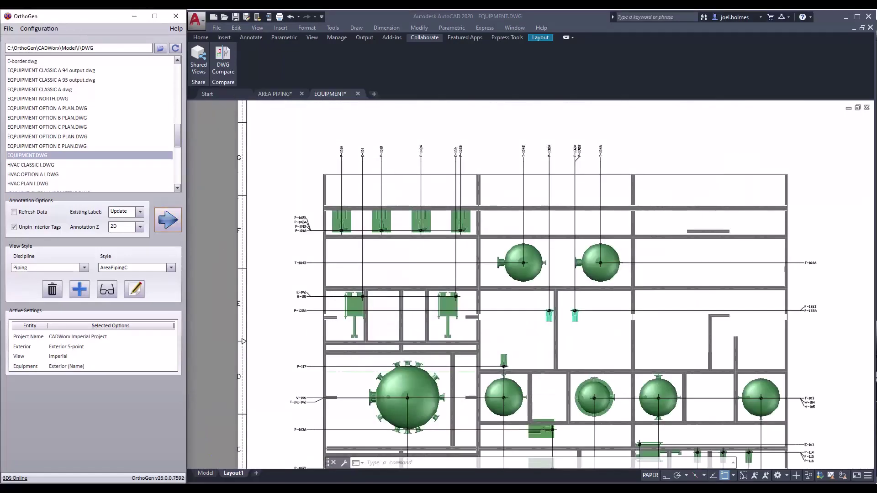
scroll(390, 182, "up", 2)
scroll(391, 193, "down", 5)
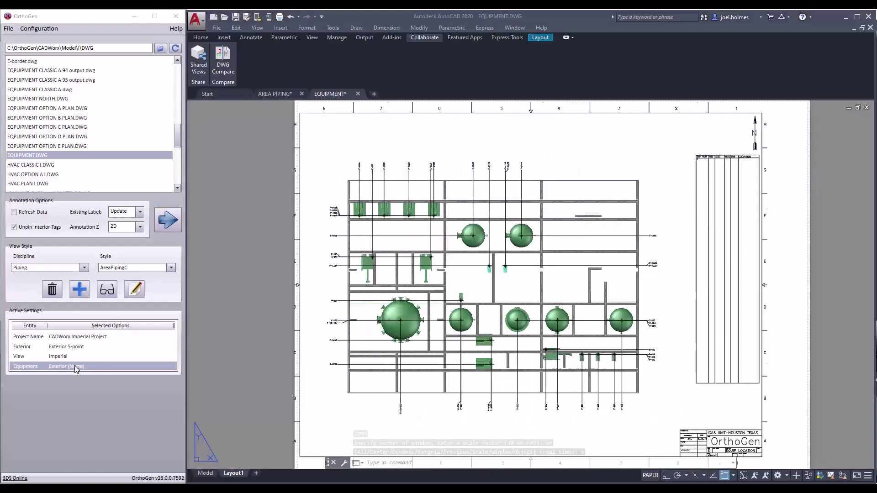
Set the equipment exterior label format to Name + Elevation, regenerate the drawing's annotations and inspect the labels.
double_click(69, 367)
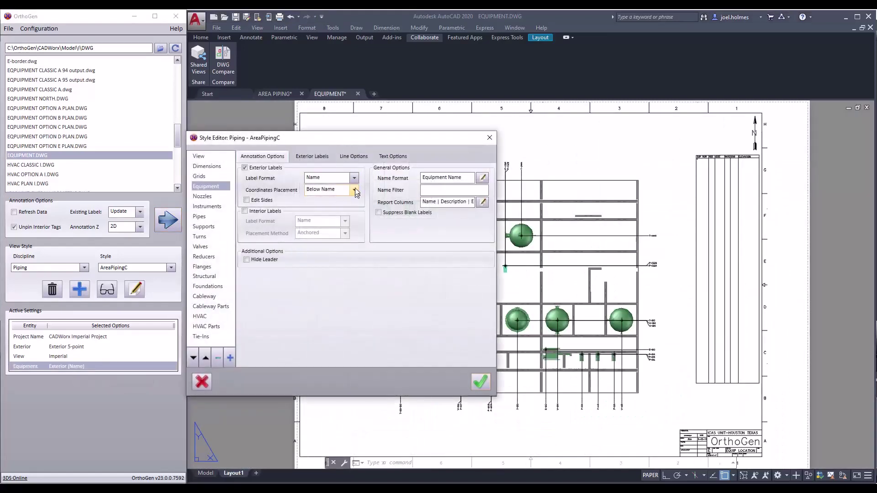
left_click(338, 178)
left_click(342, 205)
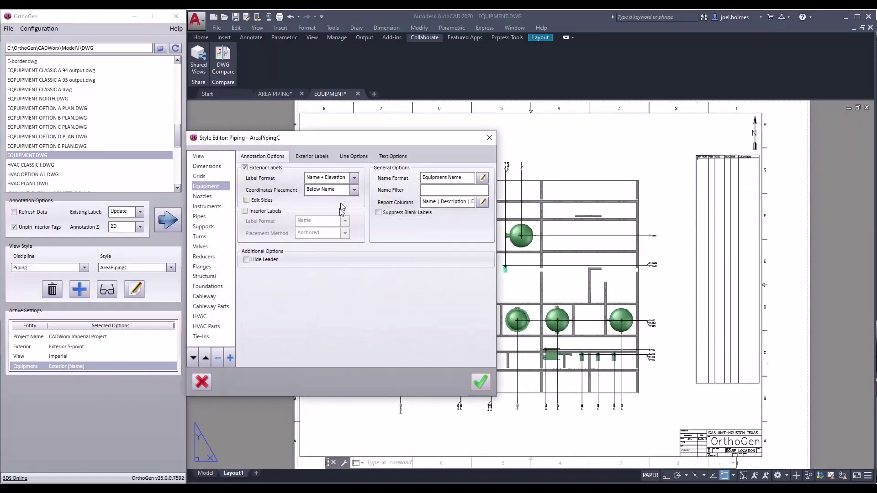
left_click(480, 382)
left_click(167, 221)
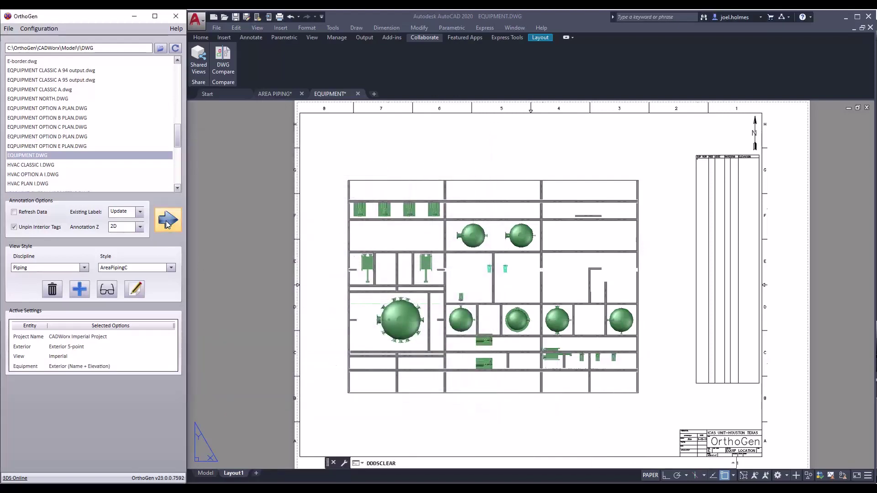
scroll(344, 174, "up", 6)
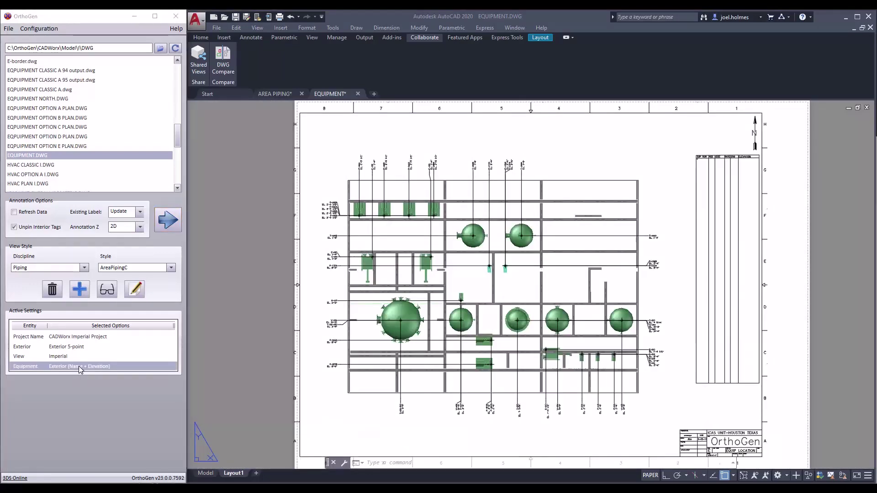
Enable exterior grid labels with coordinate labels in the AreaPipingC style and regenerate the annotations.
double_click(69, 366)
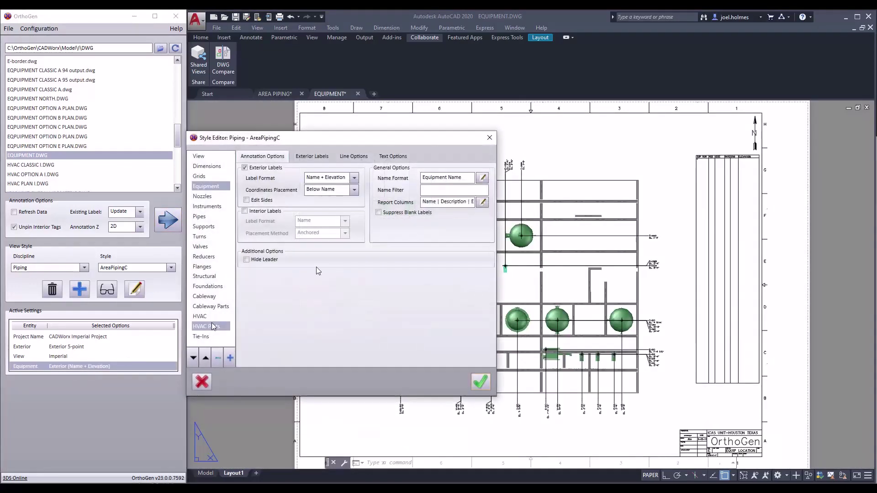
left_click(200, 176)
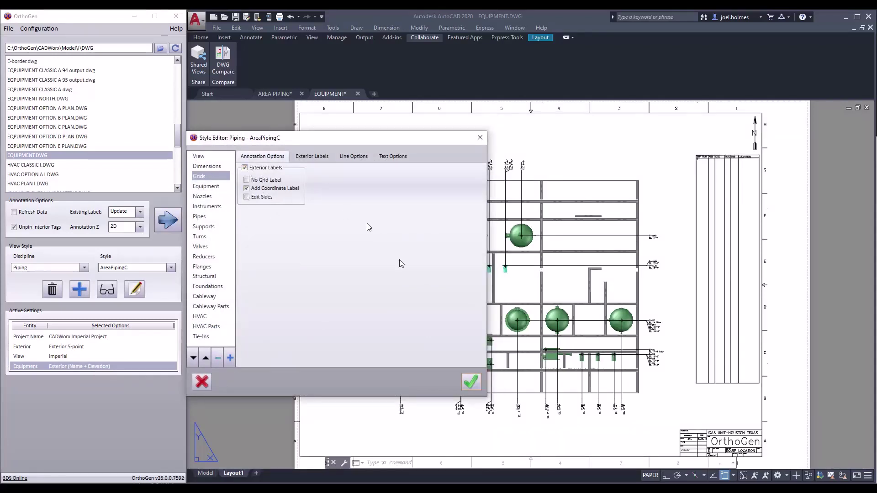
left_click(471, 381)
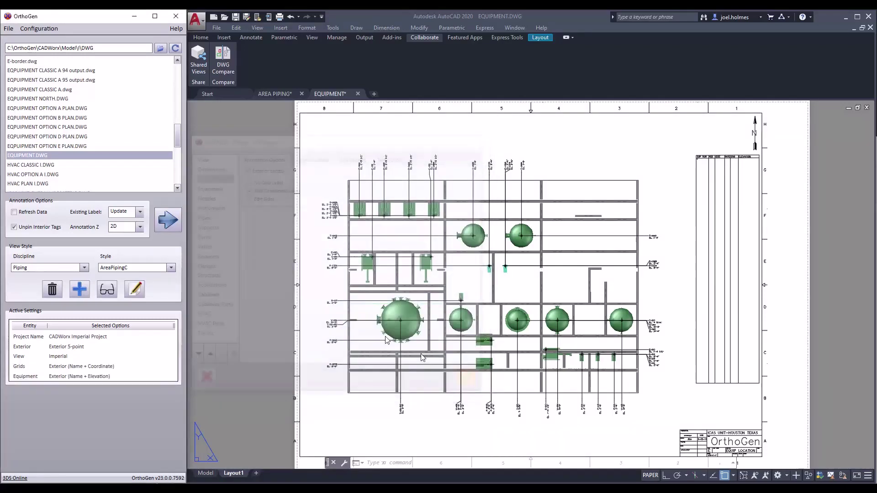
left_click(172, 220)
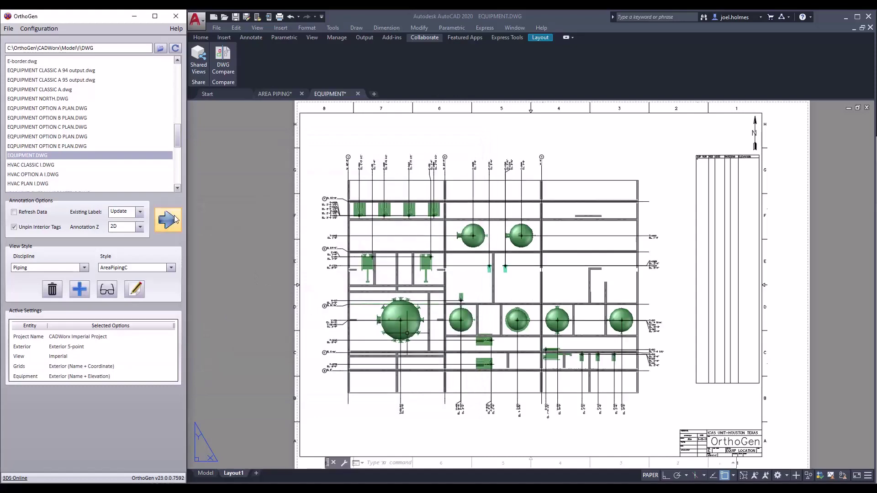
scroll(344, 173, "up", 6)
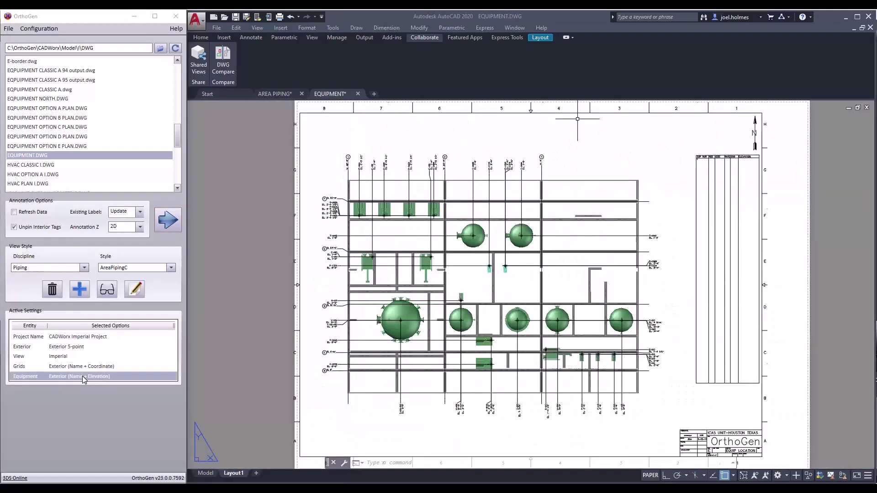
Change the exterior label arrangement to Exterior Spread, regenerate the annotations and inspect them.
double_click(84, 376)
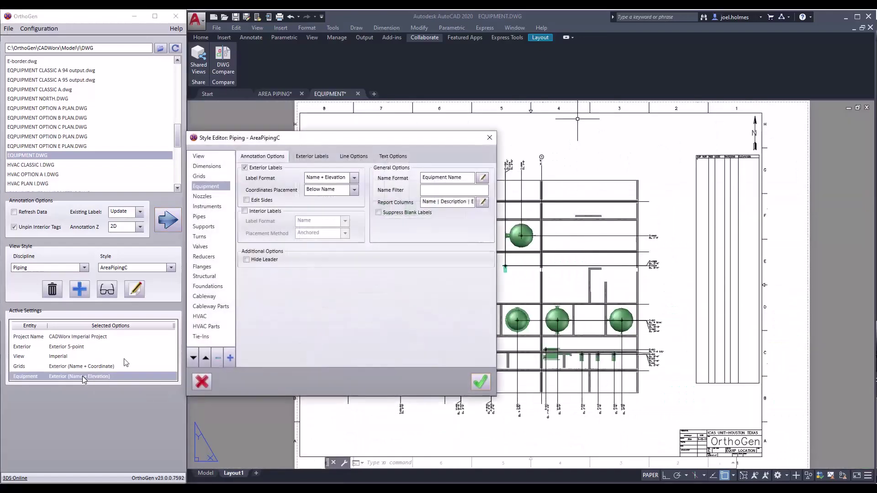
left_click(312, 156)
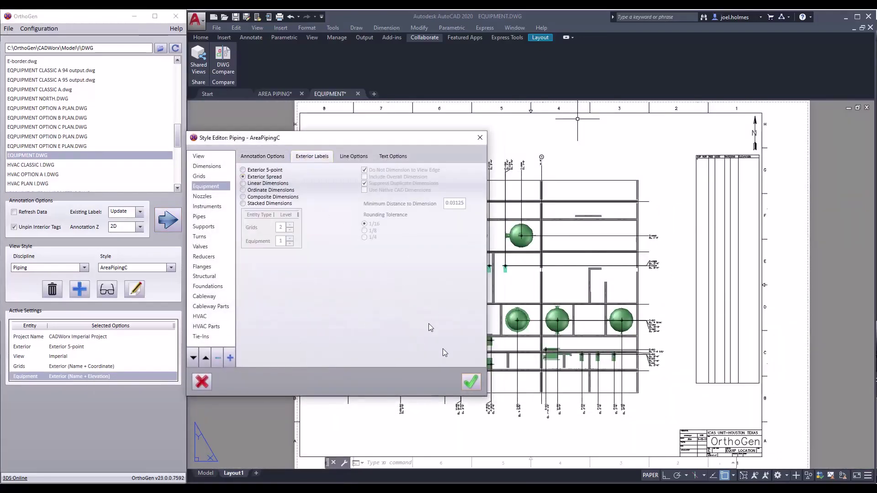
left_click(471, 382)
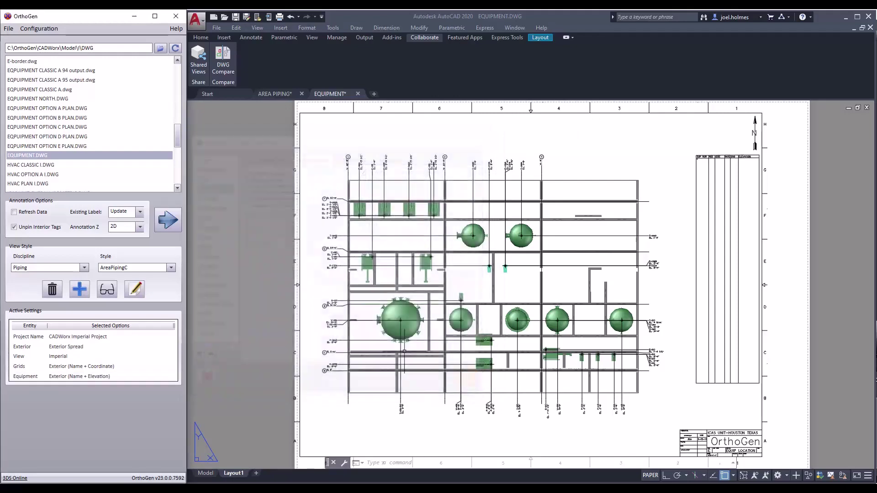
left_click(170, 221)
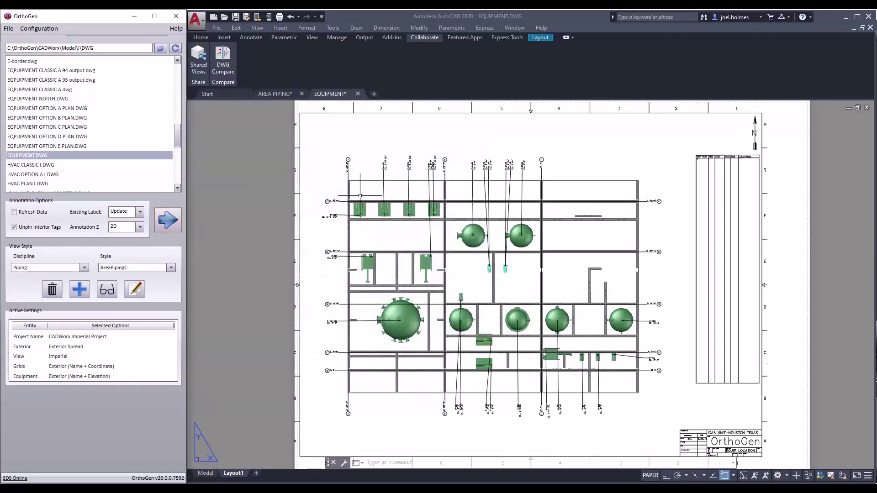
scroll(384, 153, "up", 6)
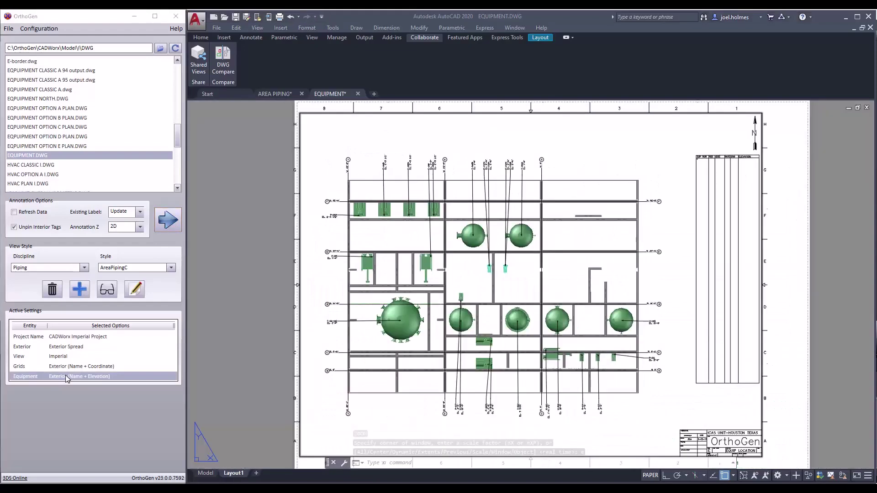
Enable exterior labels for nozzles with the Name format, regenerate the annotations and inspect the nozzle tags.
double_click(66, 378)
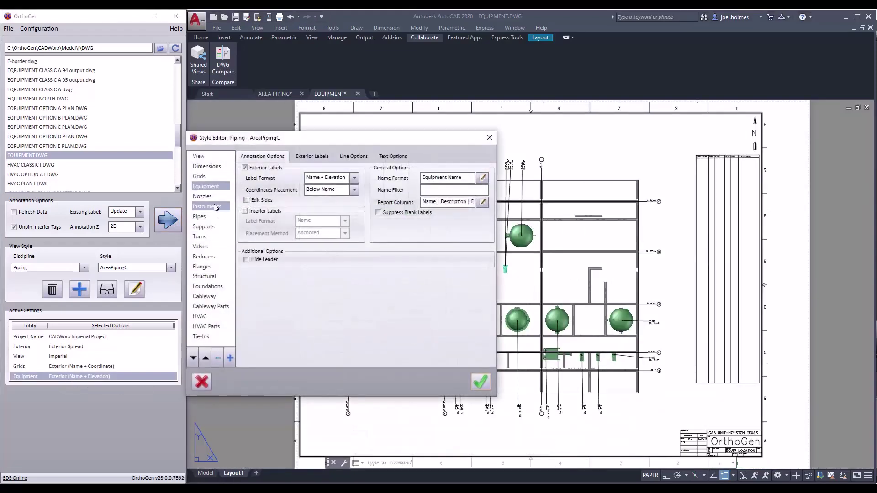
left_click(213, 197)
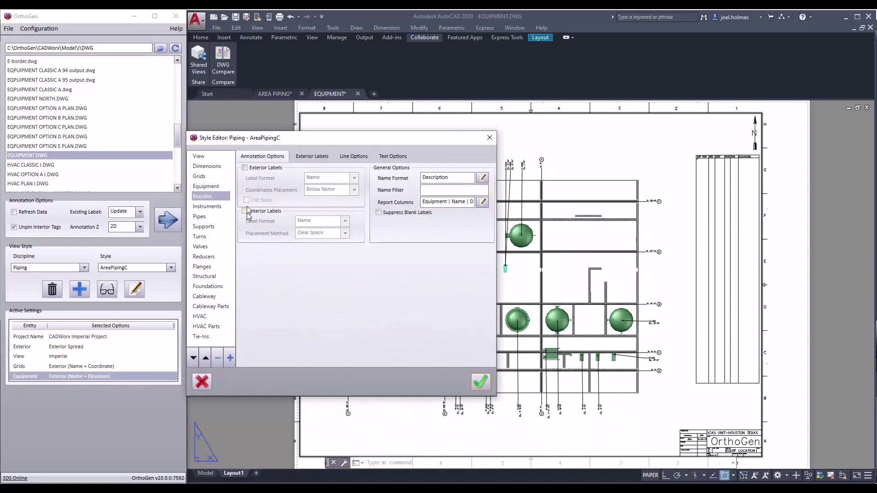
left_click(246, 170)
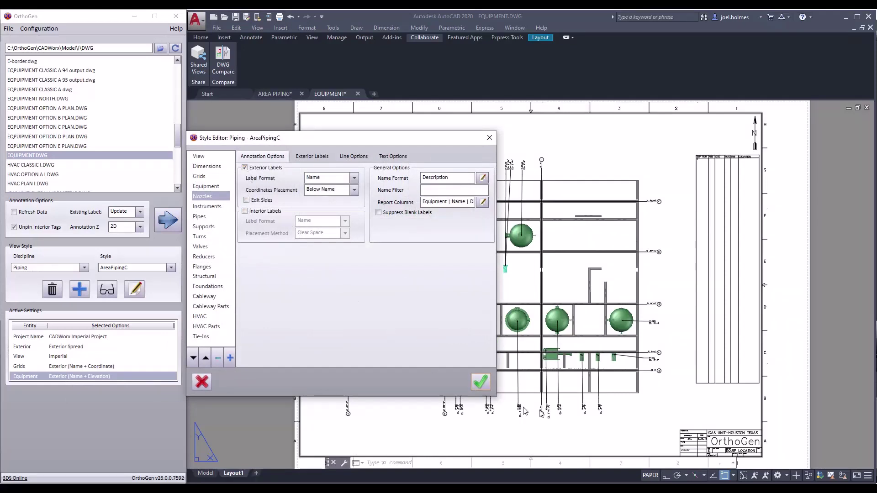
left_click(478, 381)
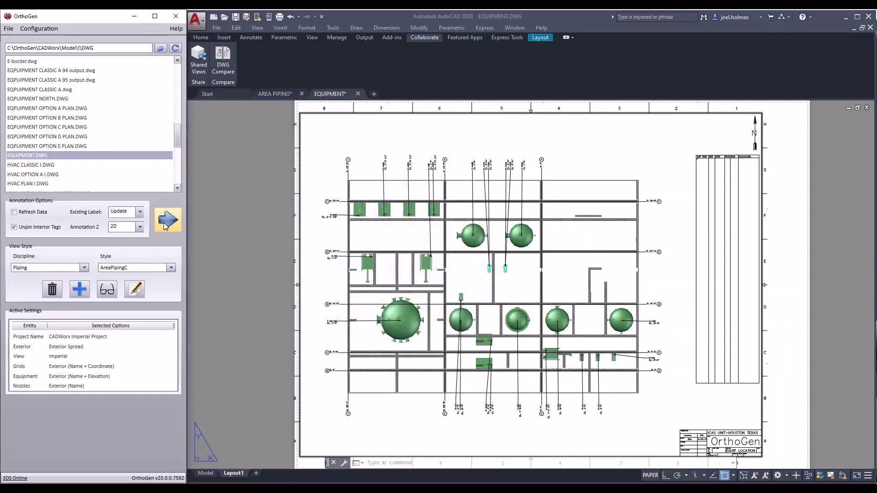
left_click(166, 221)
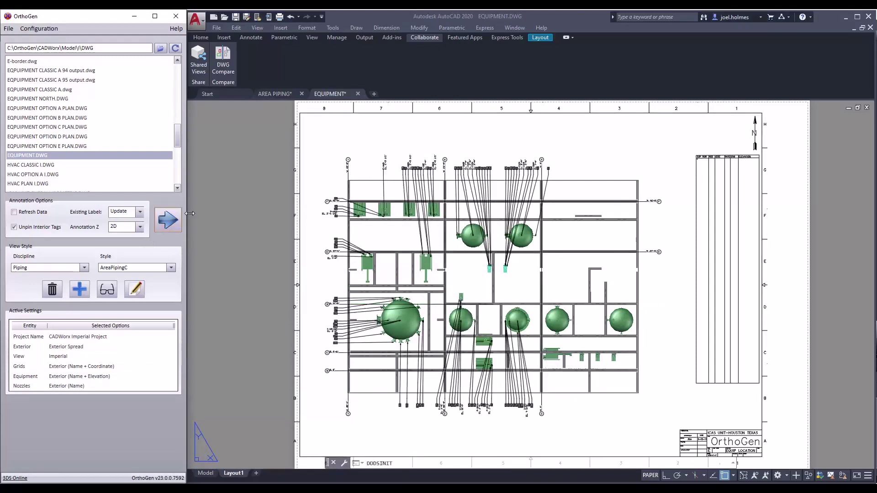
scroll(384, 201, "up", 2)
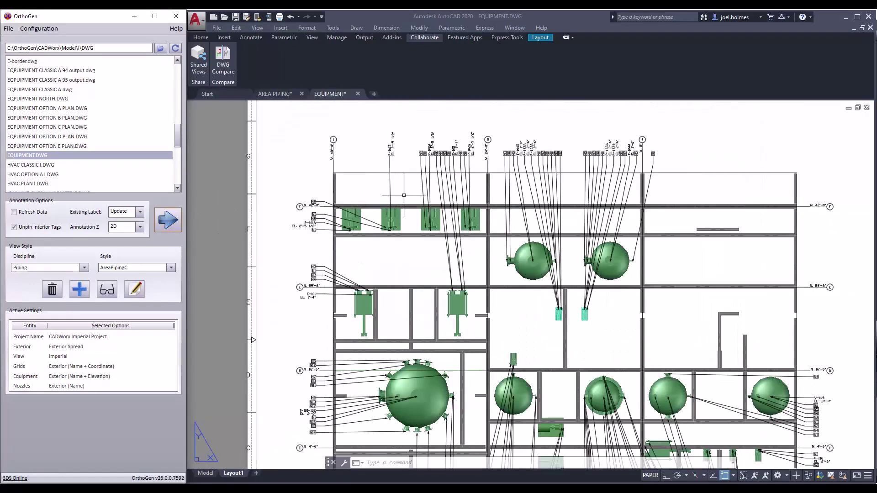
scroll(404, 195, "up", 2)
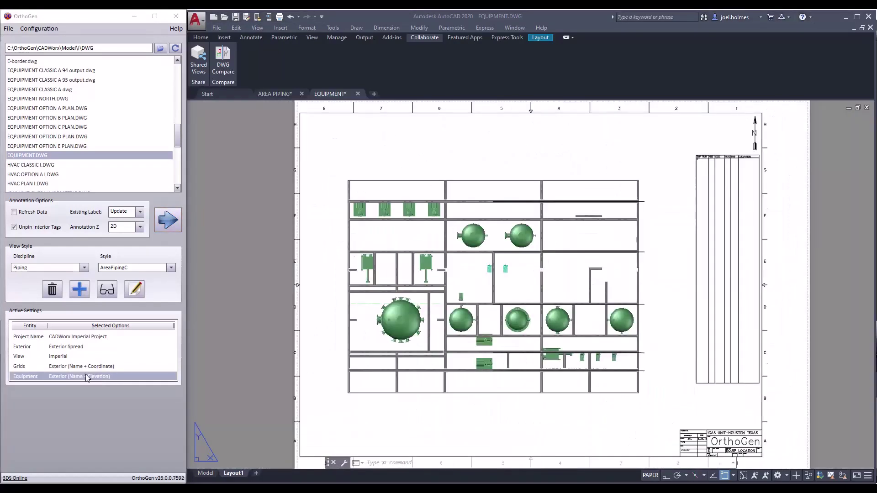
Set the exterior labels to Linear Dimensions, keep the grid coordinate labels on and regenerate the equipment drawing's annotations.
double_click(86, 377)
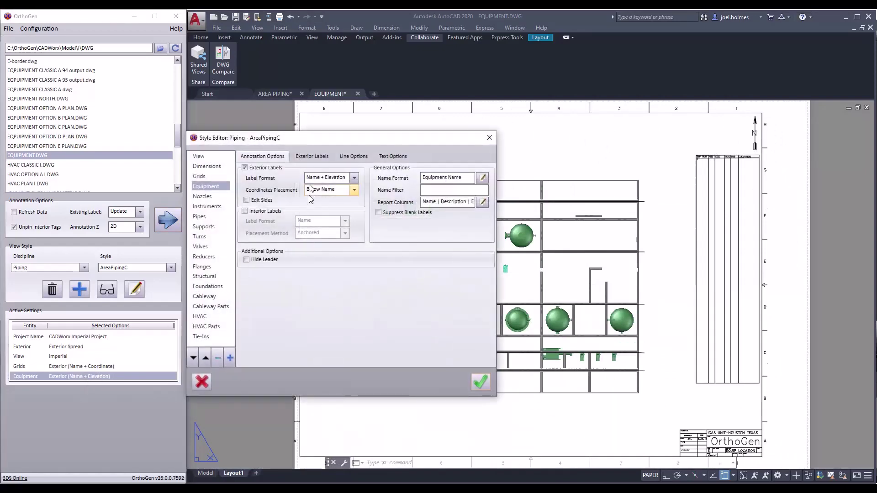
left_click(354, 179)
left_click(355, 180)
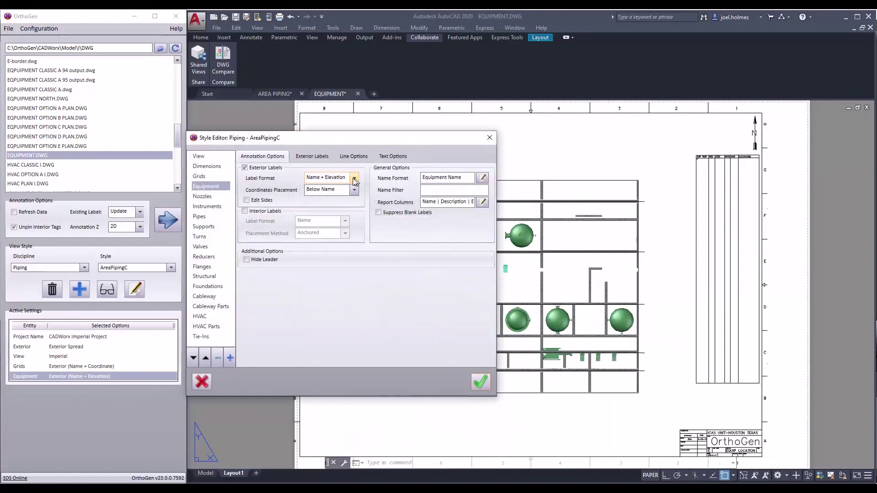
left_click(307, 158)
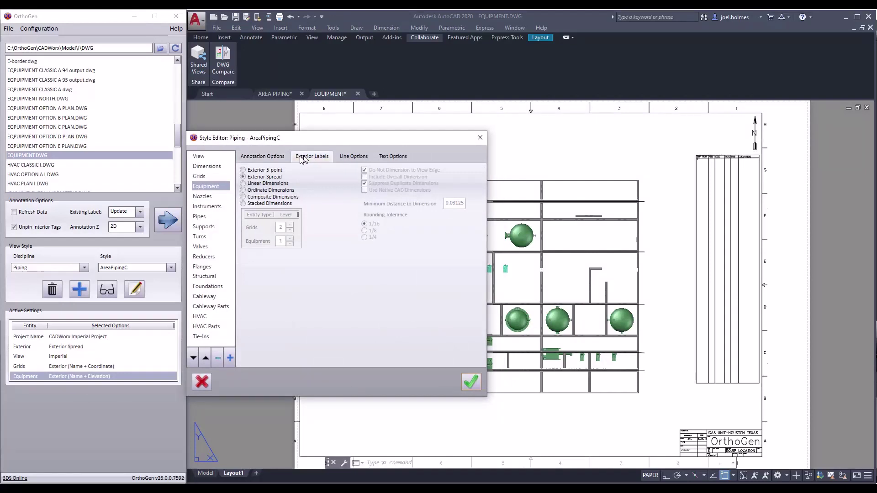
left_click(250, 185)
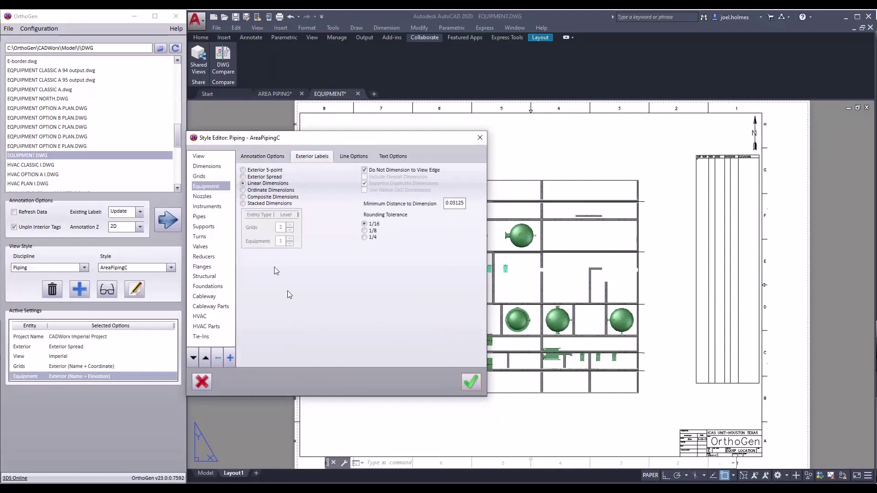
left_click(199, 176)
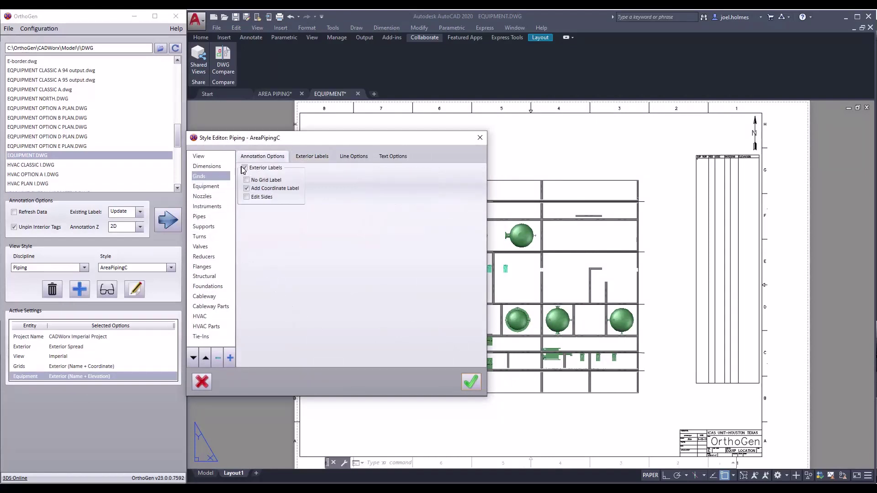
left_click(470, 382)
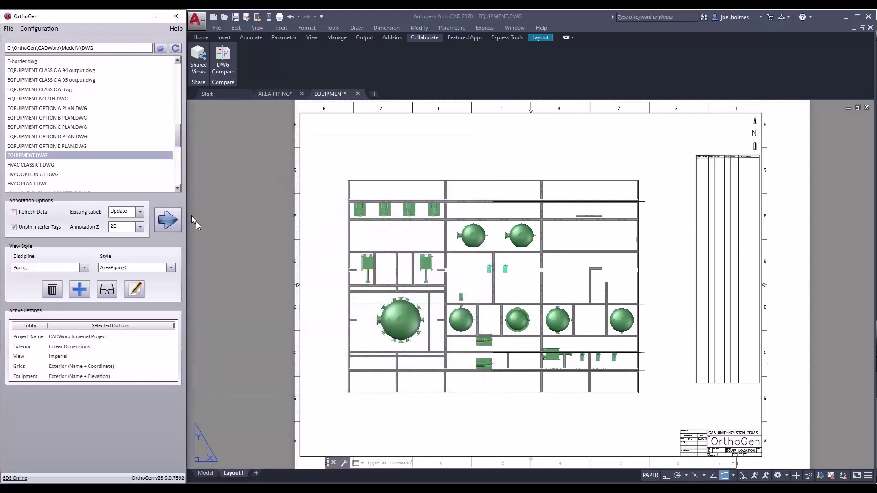
left_click(168, 221)
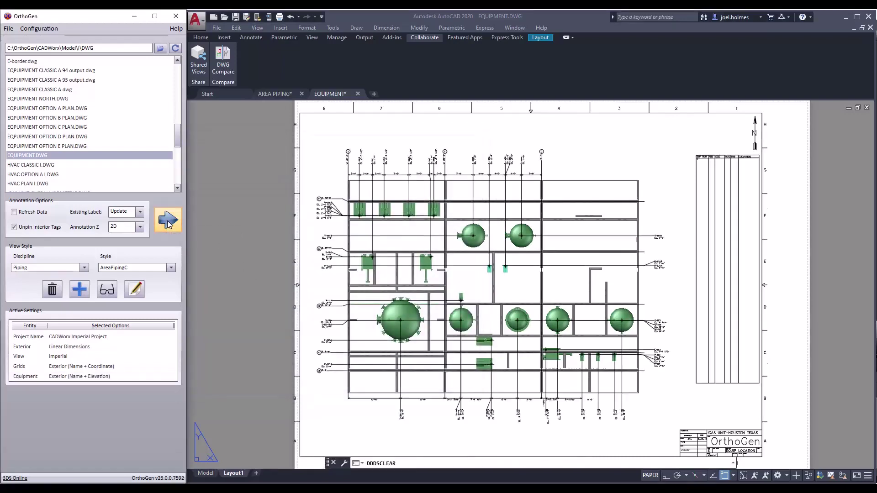
scroll(372, 193, "up", 5)
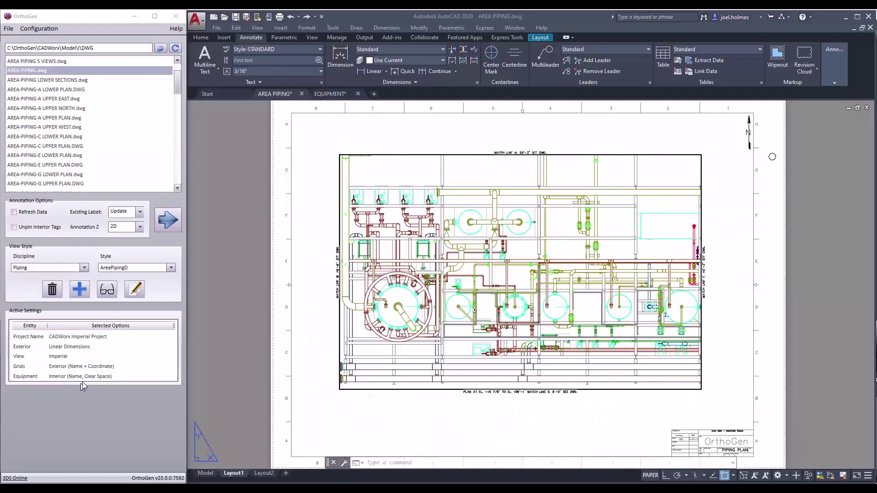
Enable exterior pipe labels with the Name format in the AreaPipingD style, keeping the Longest/Largest and all Leaving labeling method and Ratio slope.
double_click(82, 377)
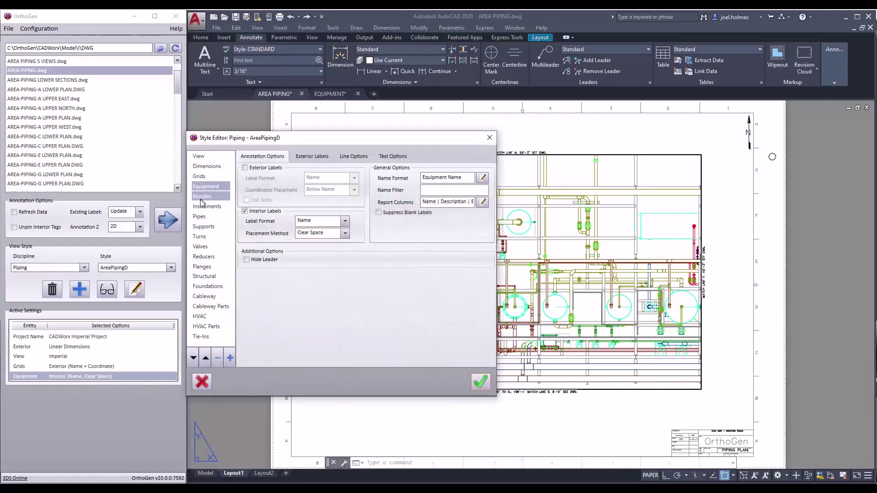
left_click(200, 217)
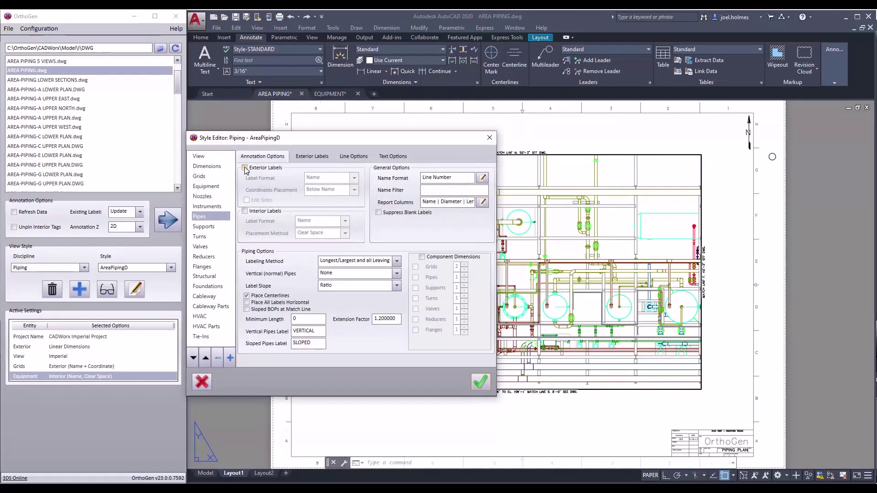
left_click(312, 157)
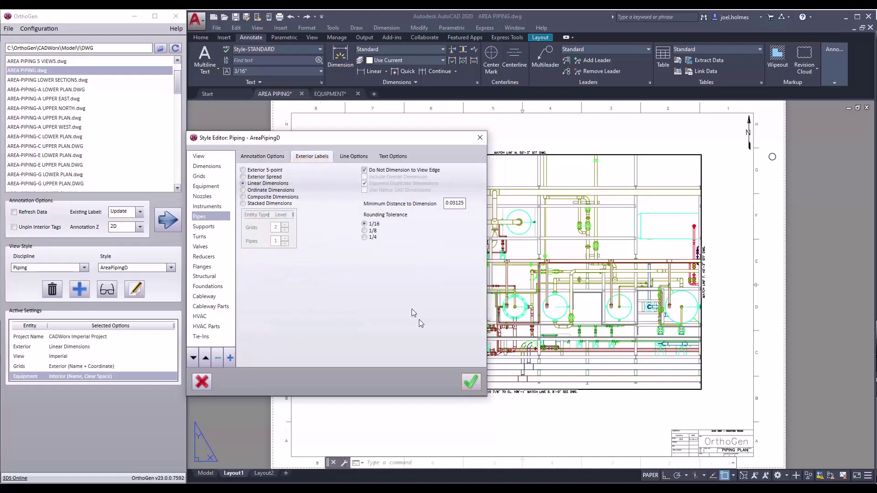
left_click(263, 156)
left_click(397, 261)
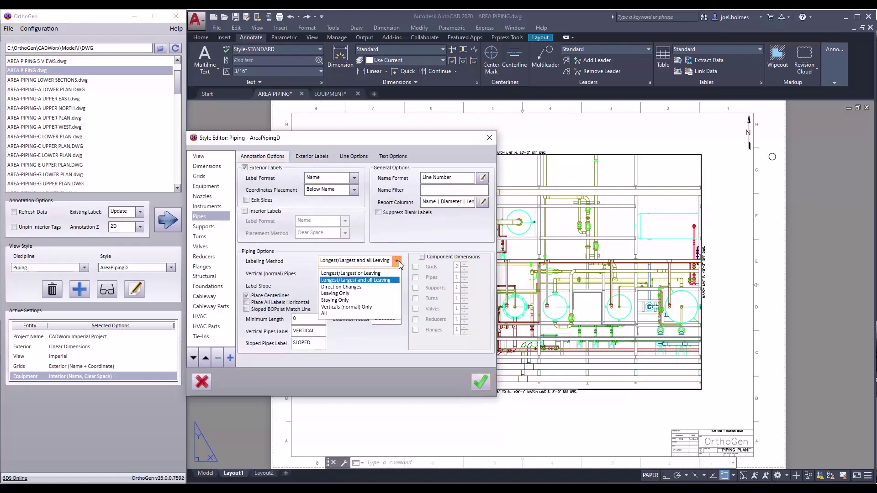
left_click(396, 261)
left_click(397, 286)
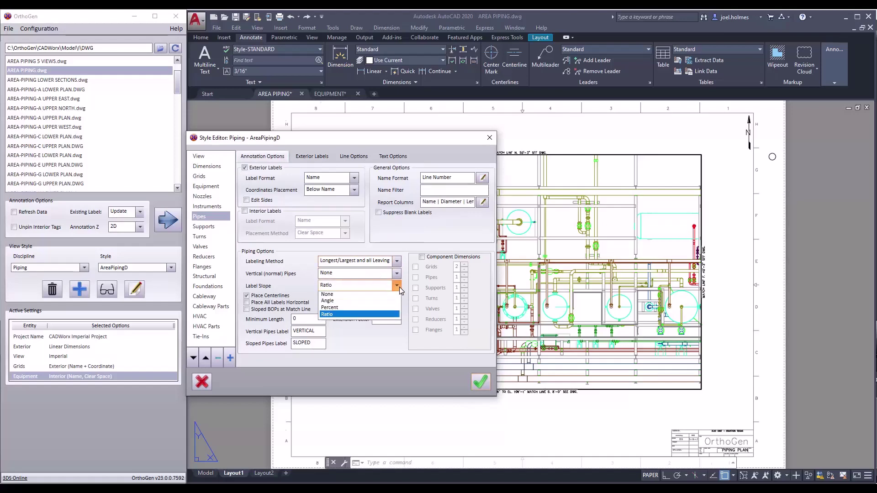
left_click(398, 286)
left_click(480, 383)
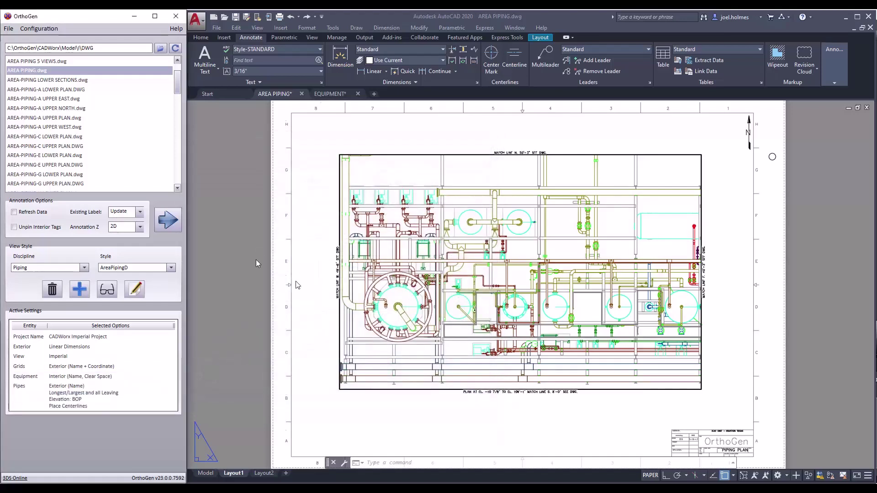
Annotate the area piping drawing with linear dimensions and inspect the pipe line numbers and dimensions along the view's lower edge.
left_click(168, 223)
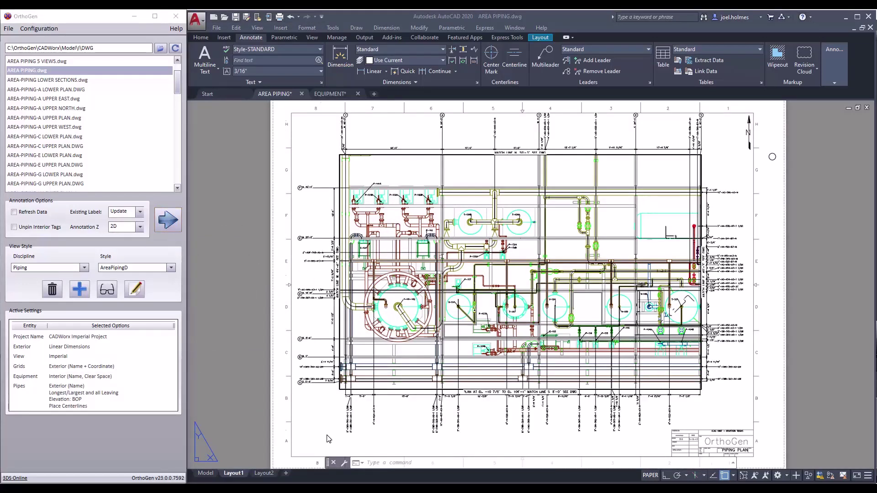
scroll(307, 436, "up", 2)
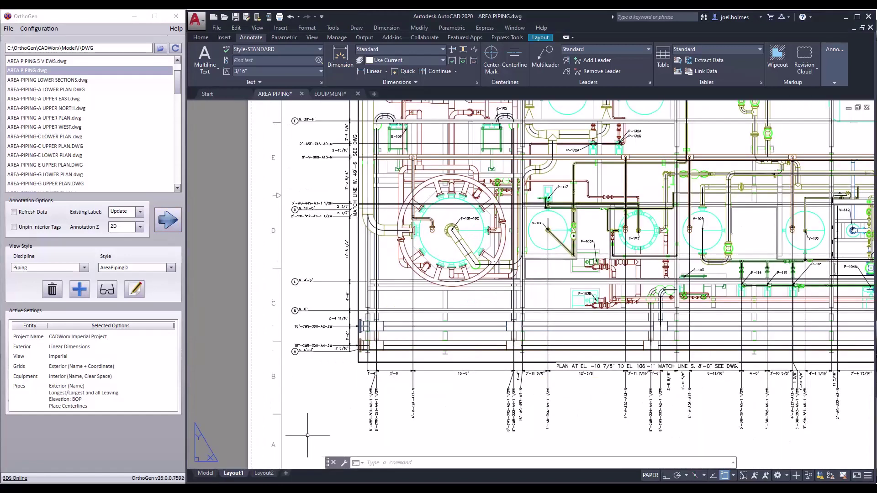
scroll(306, 408, "up", 2)
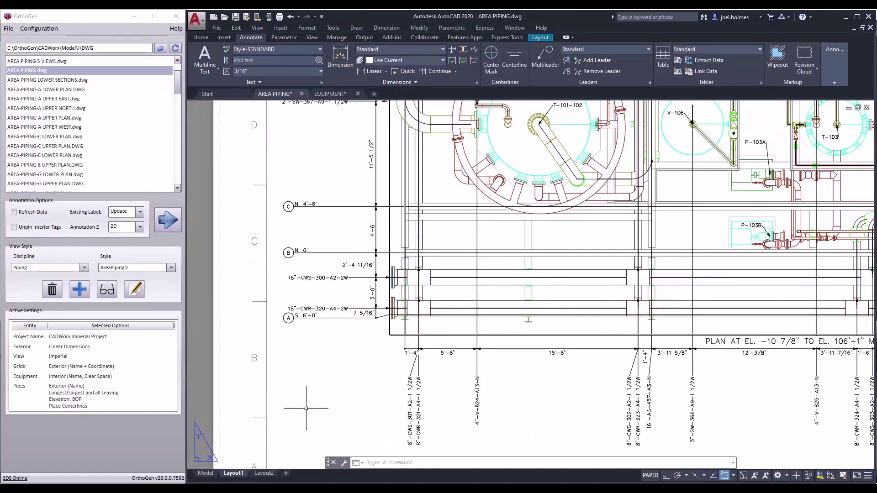
scroll(306, 408, "down", 4)
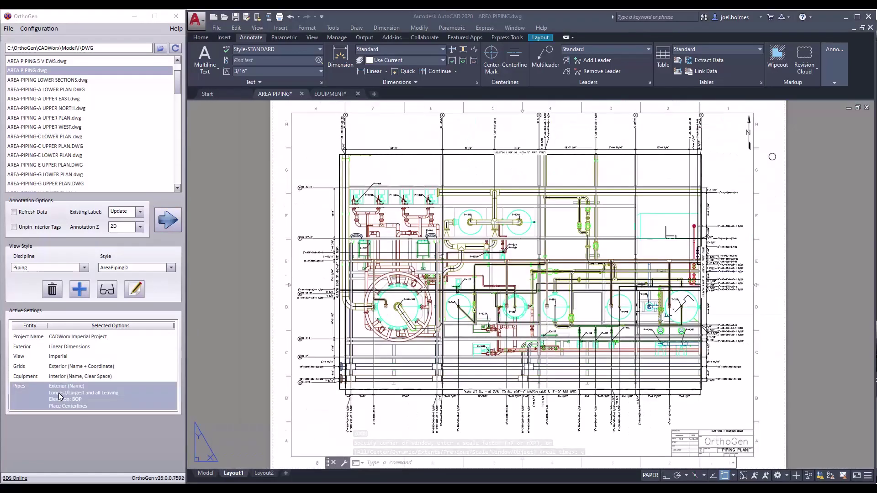
Change the AreaPipingD exterior labels to Ordinate Dimensions, regenerate the piping drawing's annotations and inspect the coordinates.
double_click(91, 396)
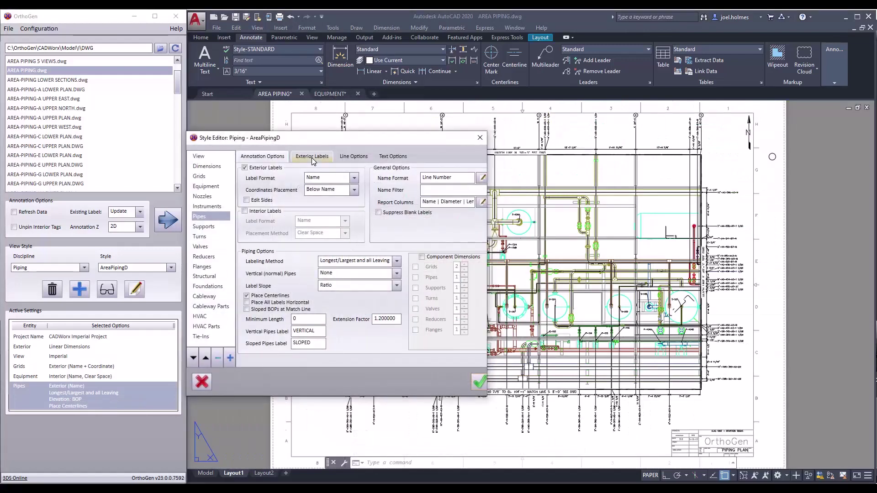
left_click(310, 156)
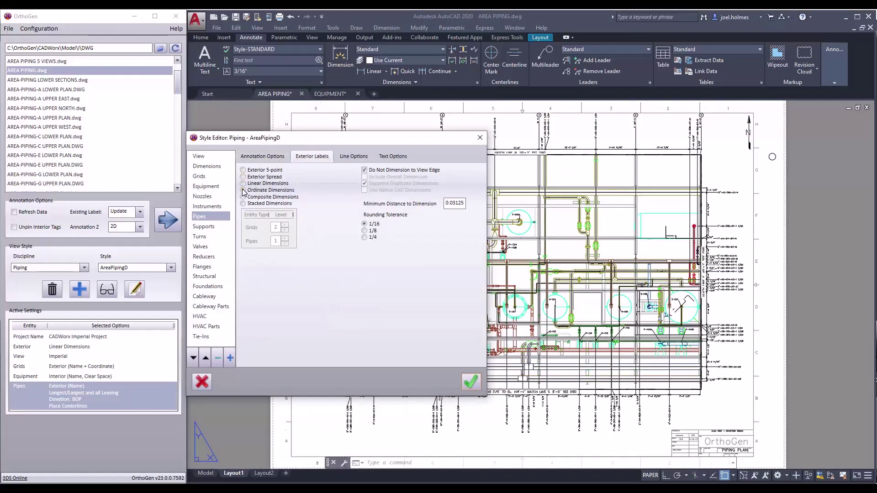
left_click(469, 382)
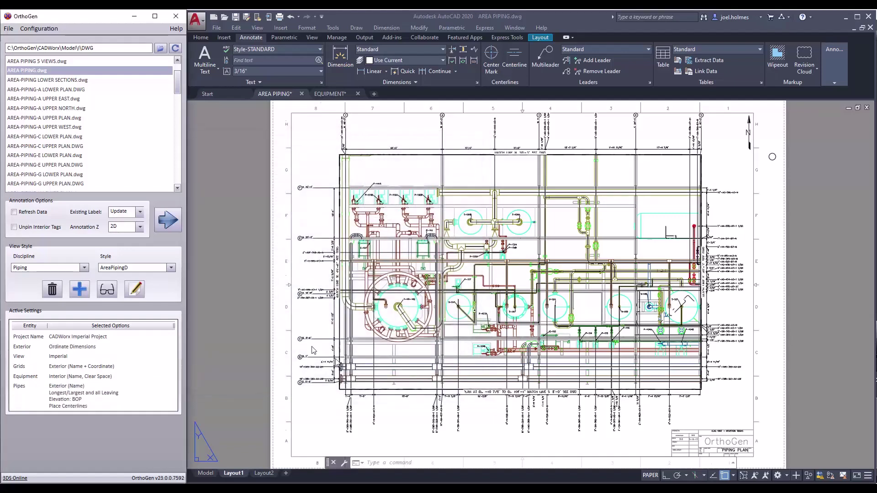
left_click(166, 220)
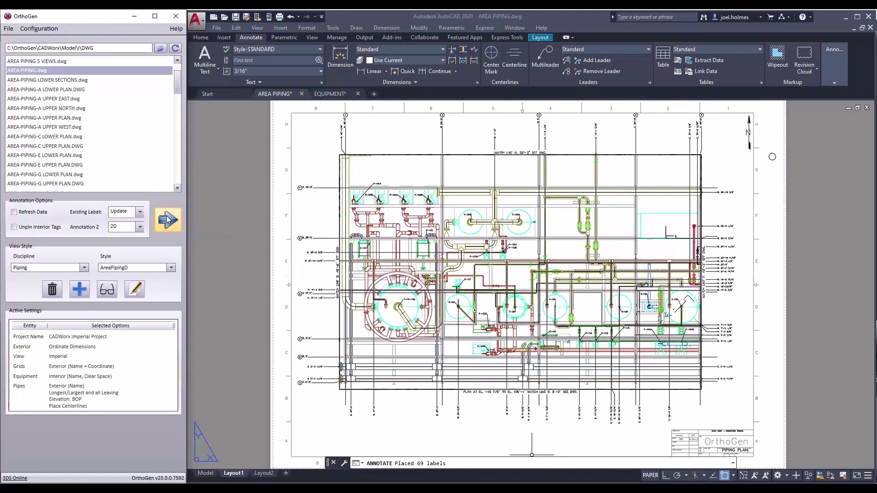
scroll(329, 277, "up", 2)
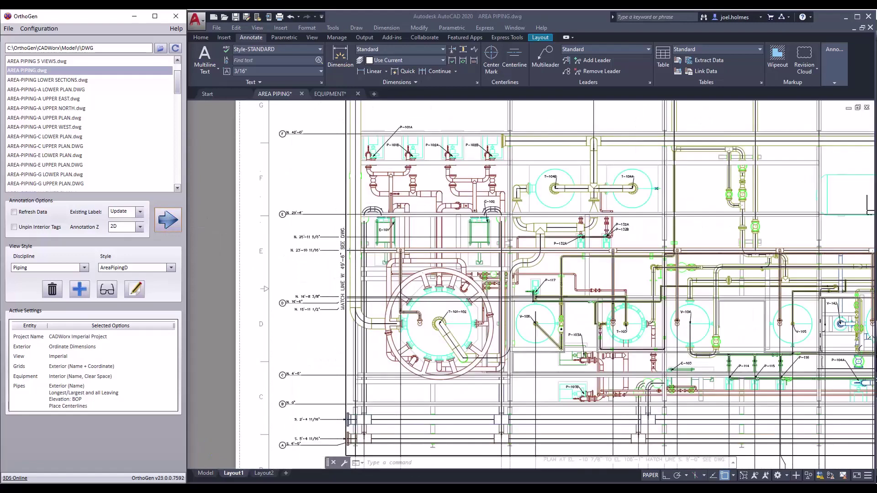
scroll(329, 278, "up", 2)
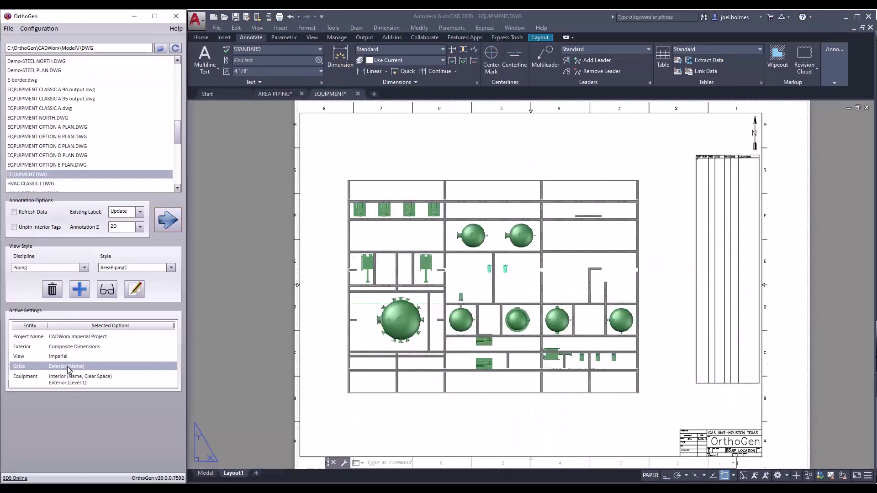
Review the AreaPipingC Composite Dimensions levels for grids and equipment, then annotate the equipment drawing and inspect the dimensions.
double_click(67, 366)
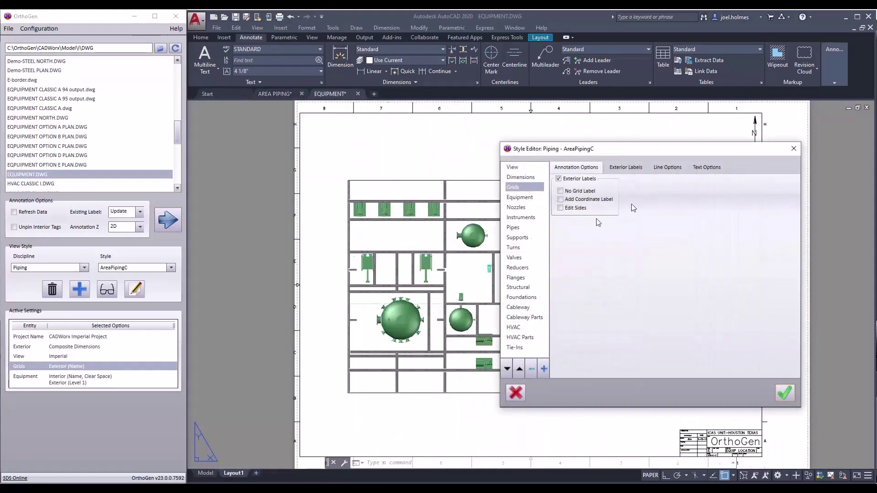
left_click(626, 168)
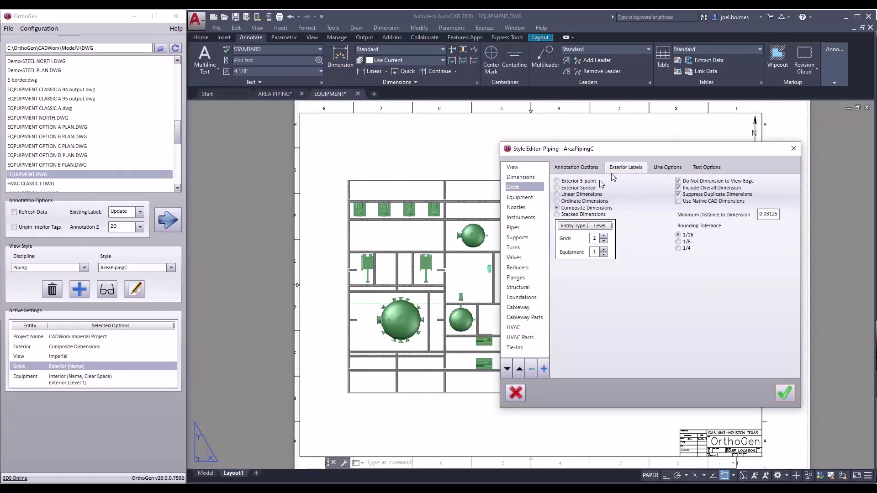
left_click(604, 237)
left_click(611, 255)
left_click(785, 393)
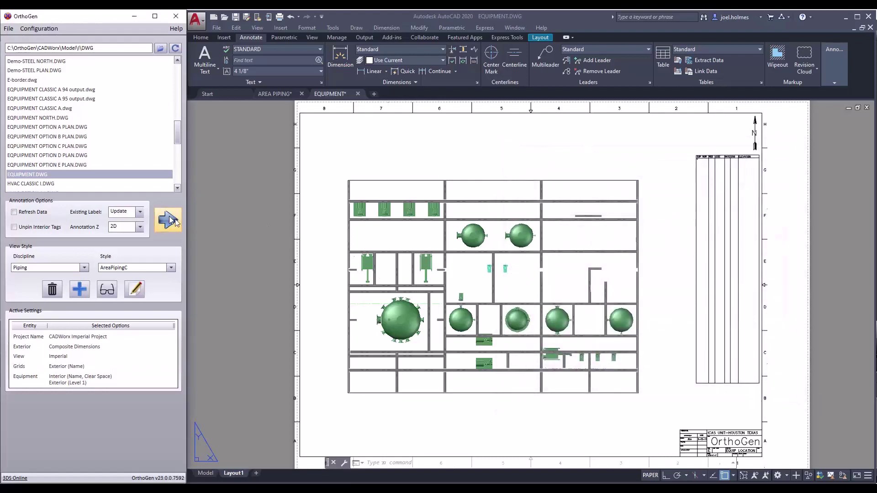
left_click(171, 219)
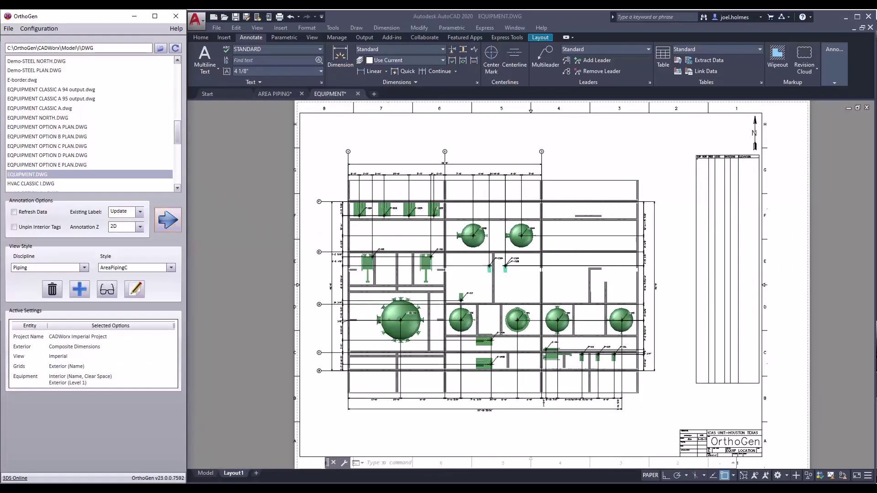
scroll(349, 259, "up", 6)
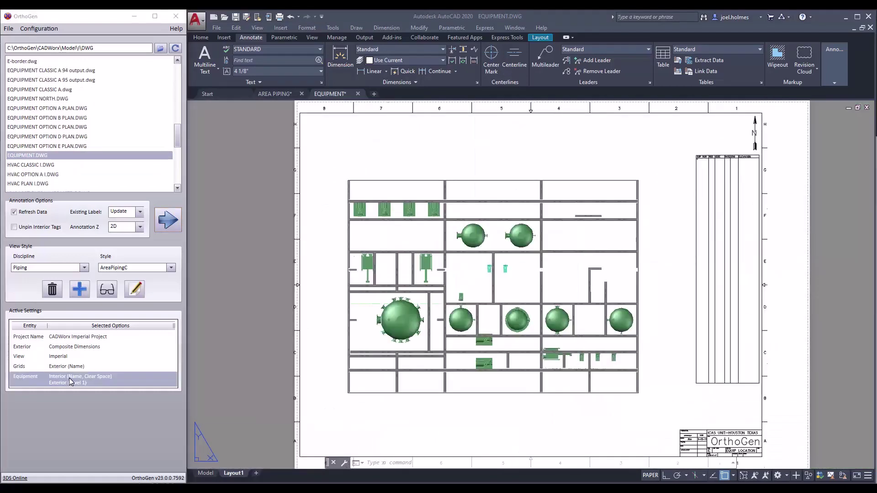
Change the AreaPipingC exterior labels to Stacked Dimensions, annotate the equipment drawing and inspect the stacked equipment dimensions.
double_click(70, 378)
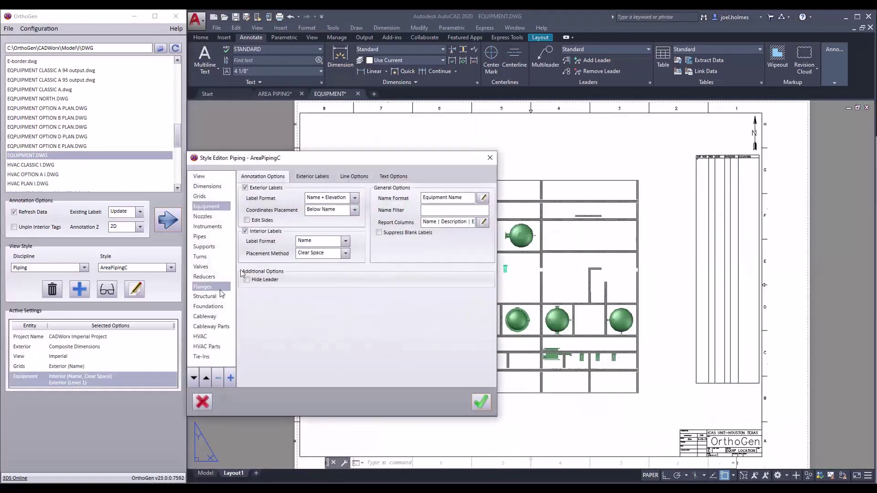
left_click(307, 177)
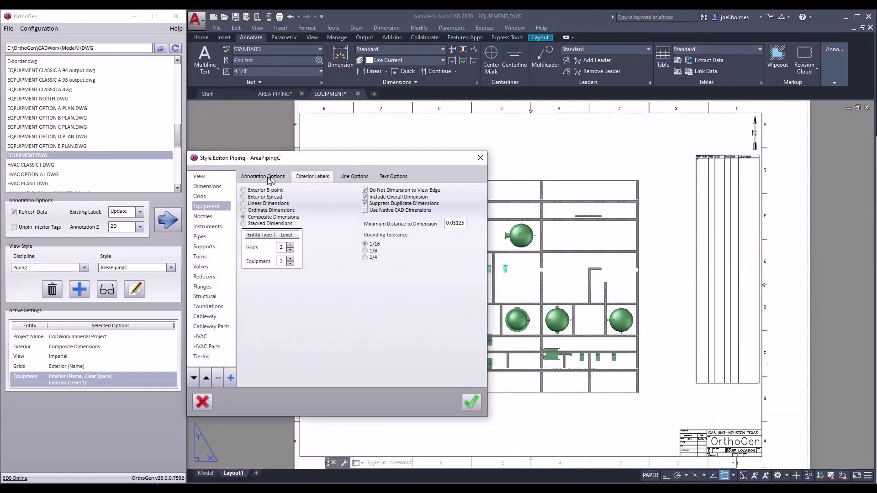
left_click(243, 224)
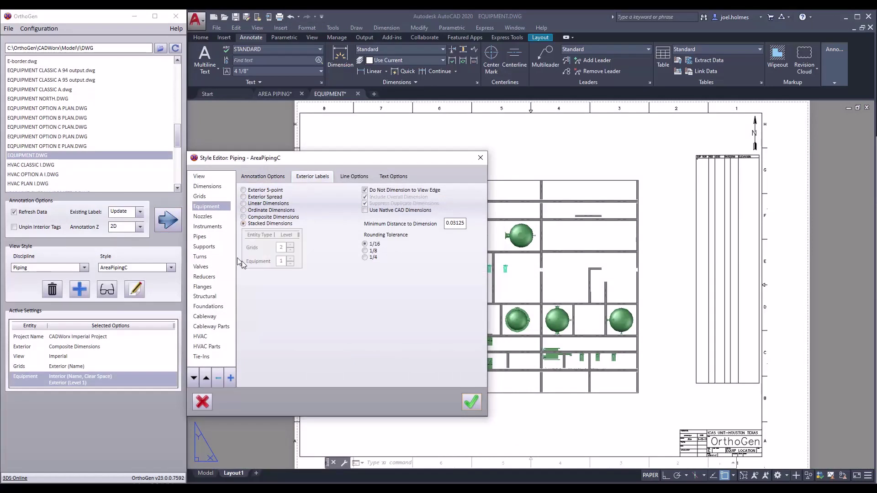
left_click(470, 405)
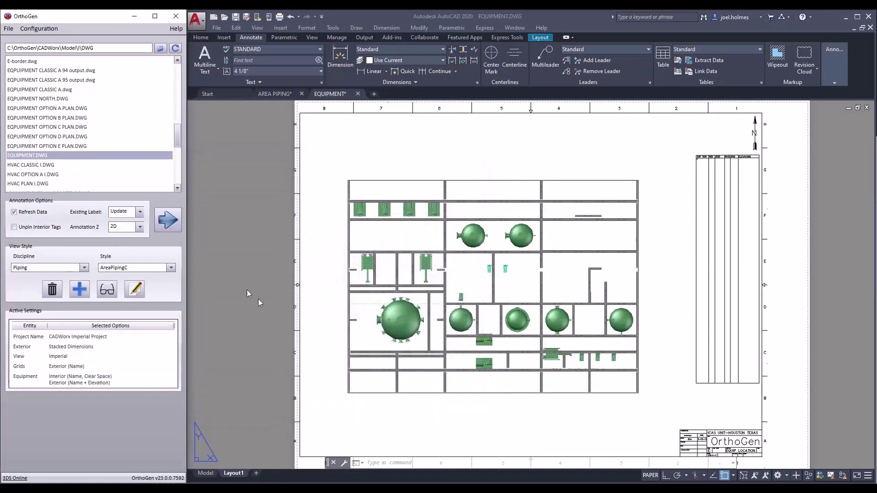
left_click(169, 221)
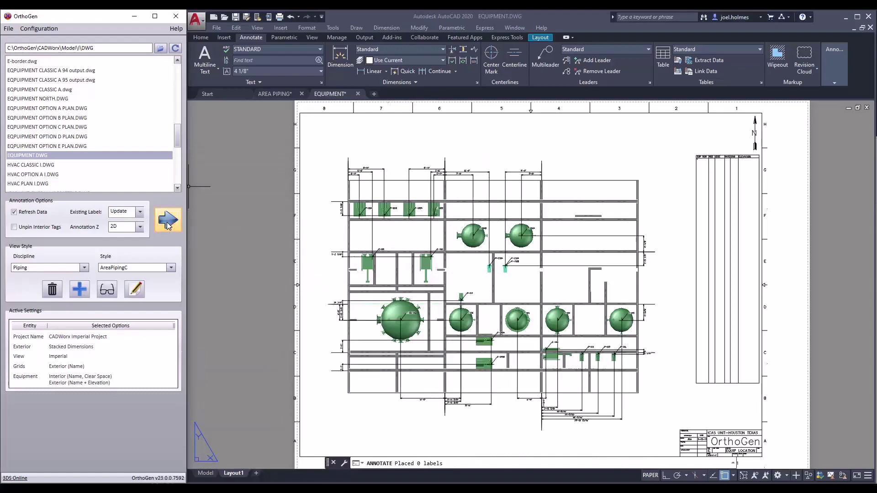
scroll(399, 158, "up", 4)
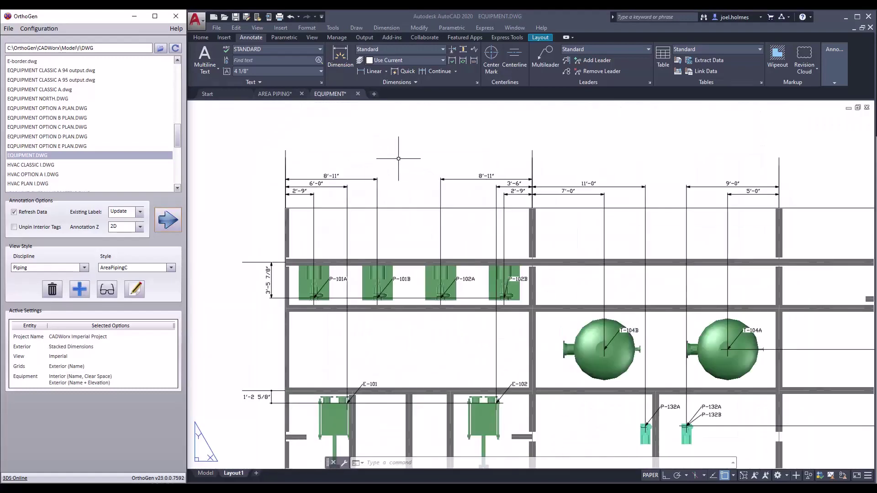
Turn off both the interior and exterior labels for equipment in the AreaPipingC style.
left_click(86, 383)
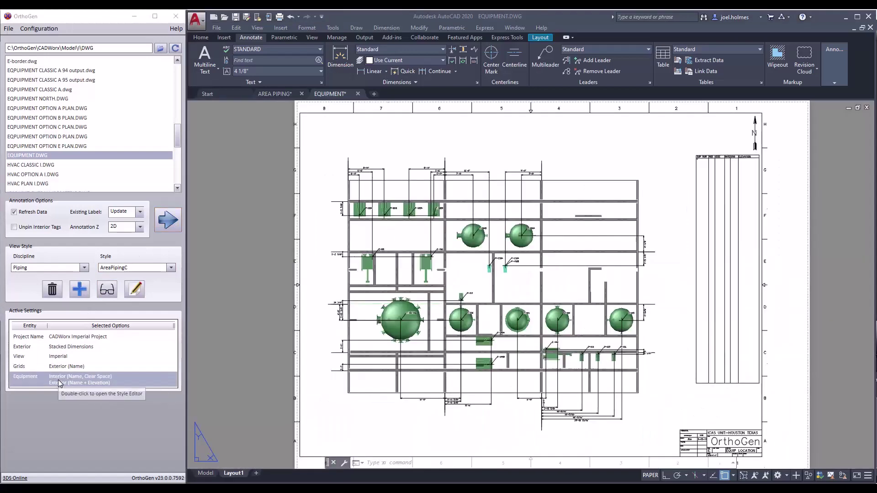
double_click(59, 381)
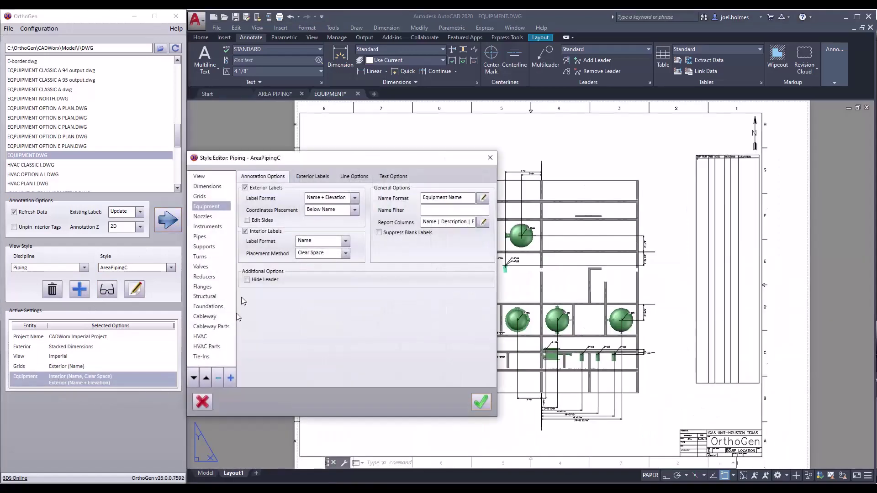
left_click(247, 231)
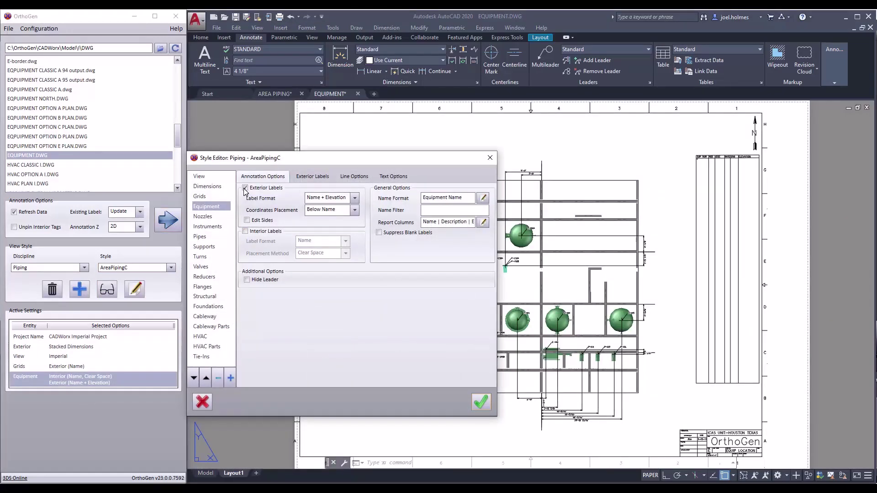
Set the grids' exterior labels to Exterior 5-point and append the grid labels to the existing equipment annotations.
left_click(213, 196)
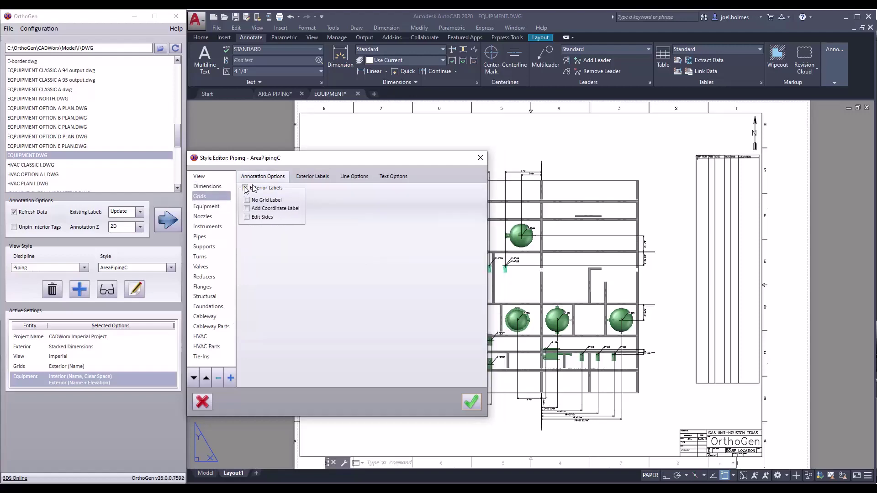
left_click(302, 177)
left_click(276, 192)
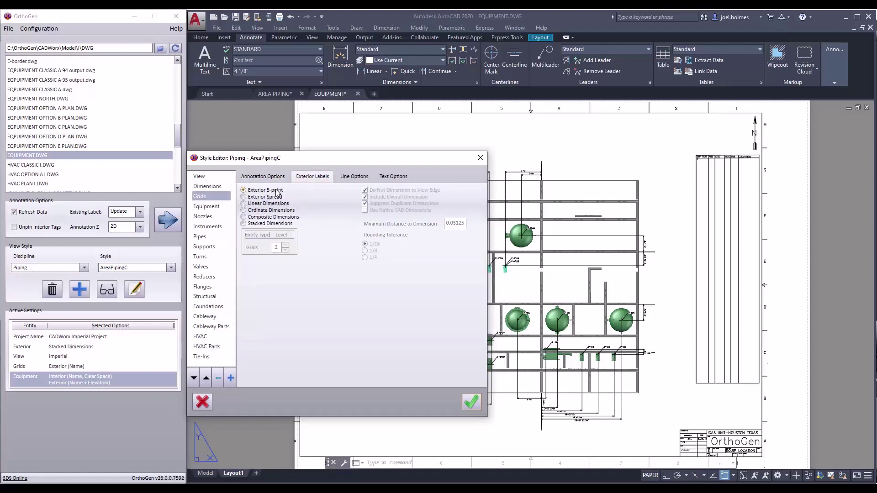
left_click(472, 408)
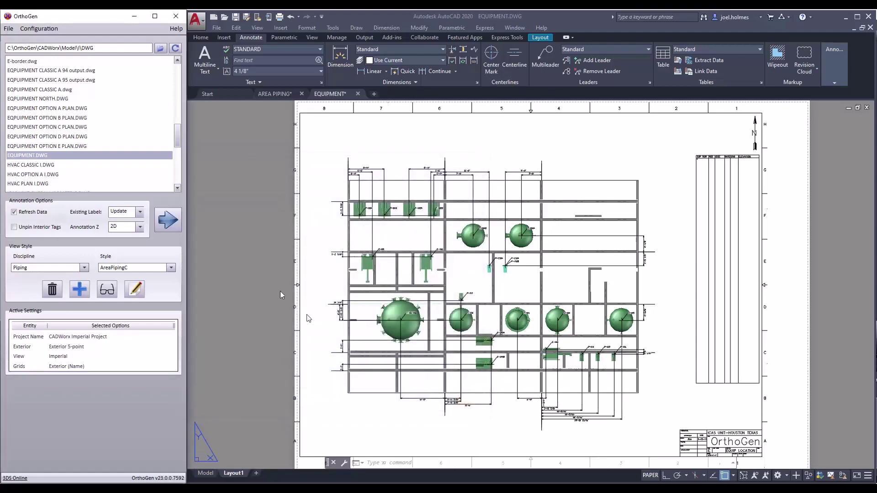
left_click(165, 221)
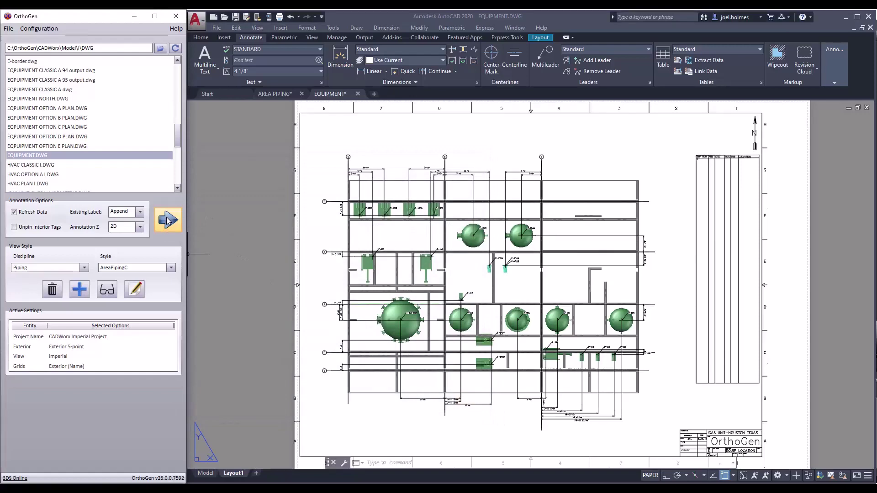
scroll(361, 152, "up", 6)
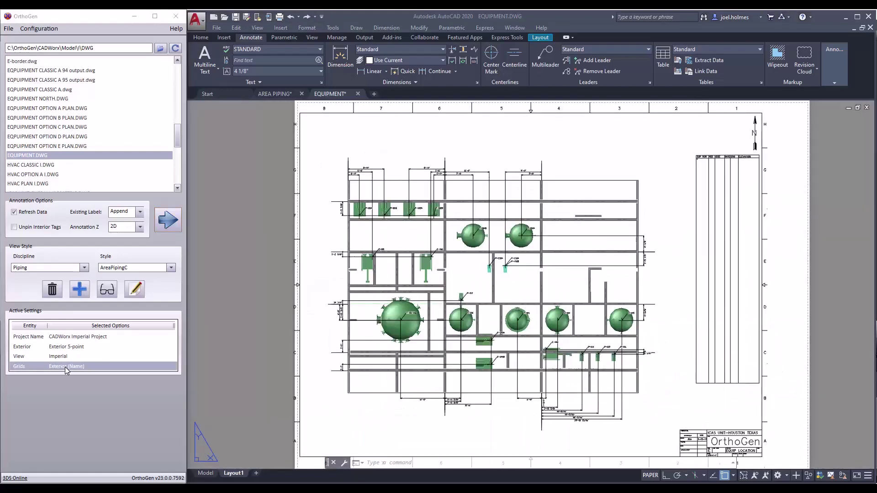
Restrict the exterior grid labels to the bottom and right sides, append them to the equipment drawing and inspect the grid bubbles.
double_click(66, 367)
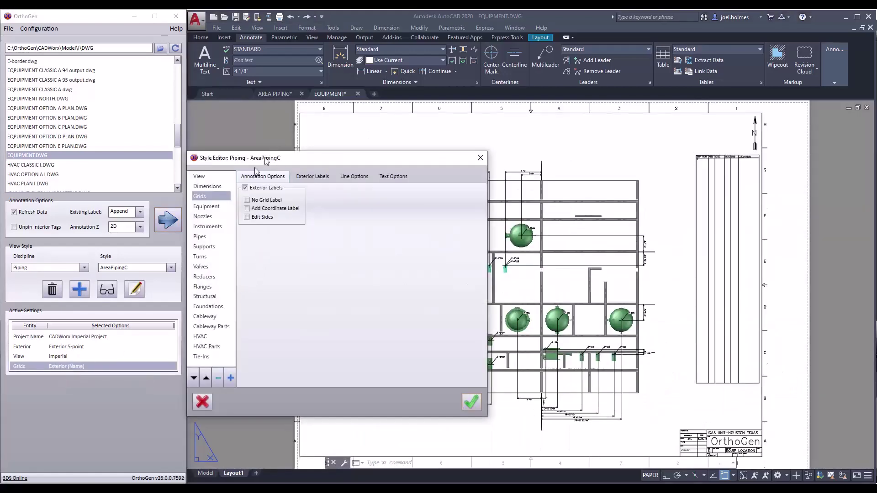
left_click(246, 220)
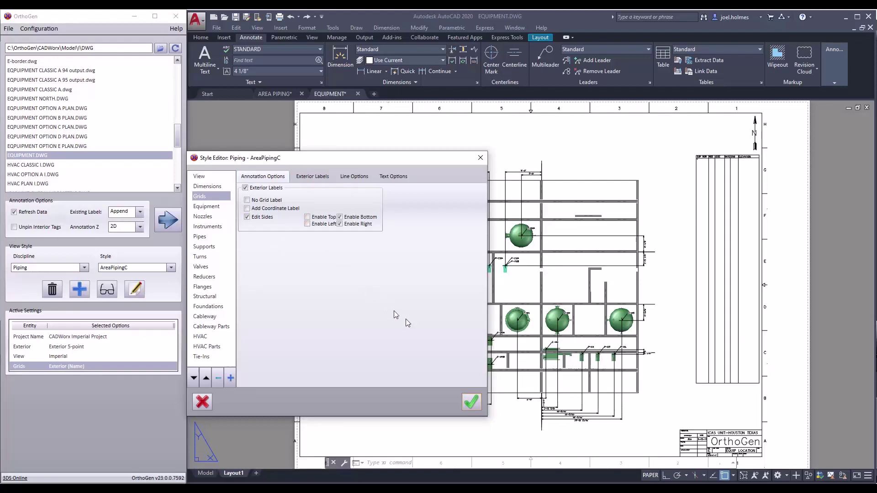
left_click(471, 400)
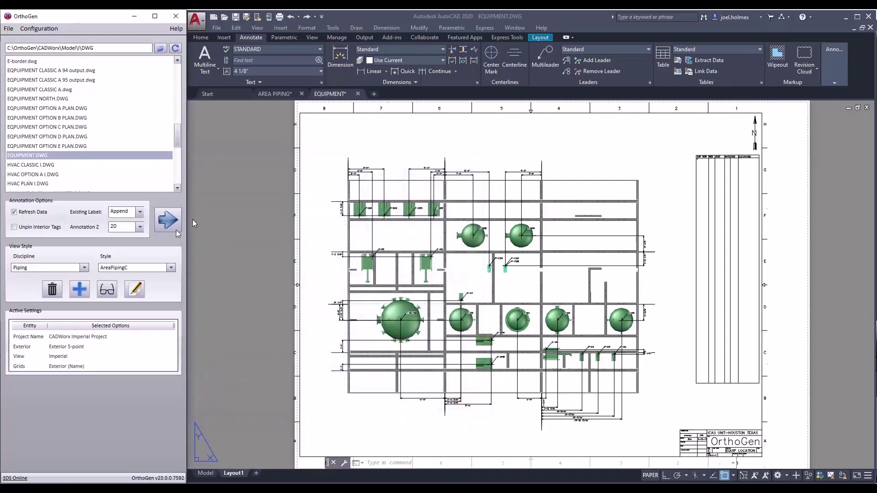
left_click(166, 221)
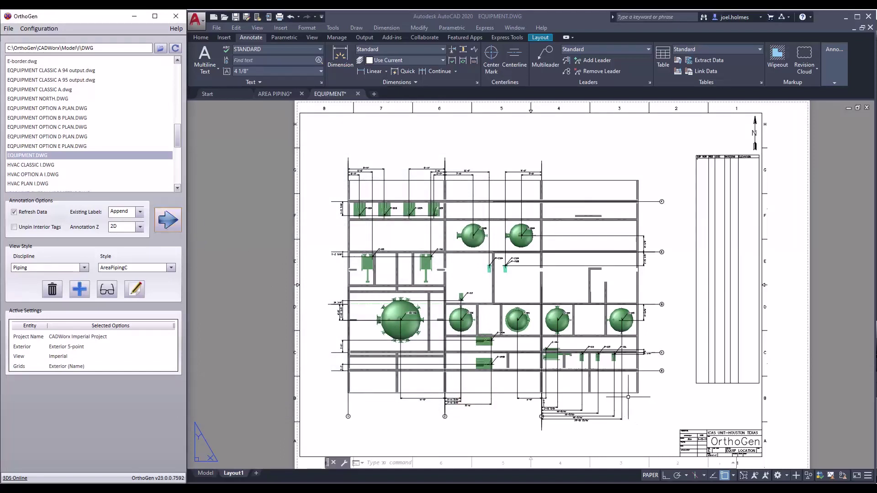
scroll(619, 389, "up", 2)
scroll(622, 369, "up", 2)
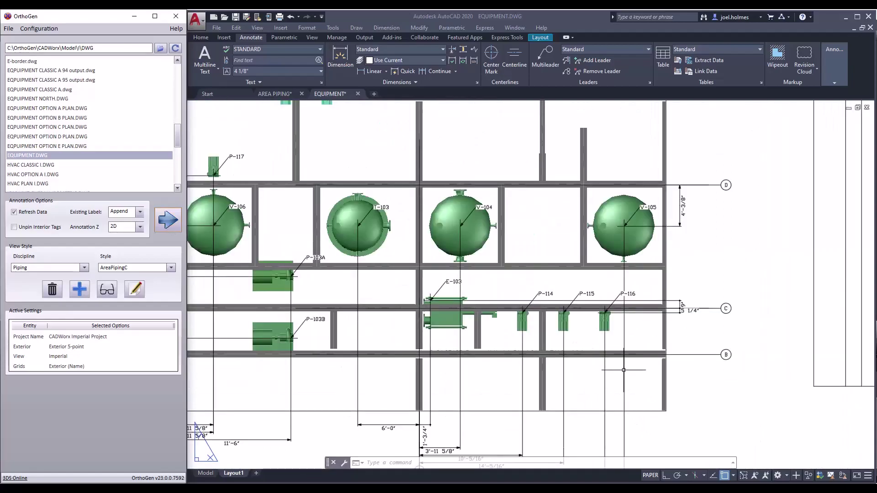